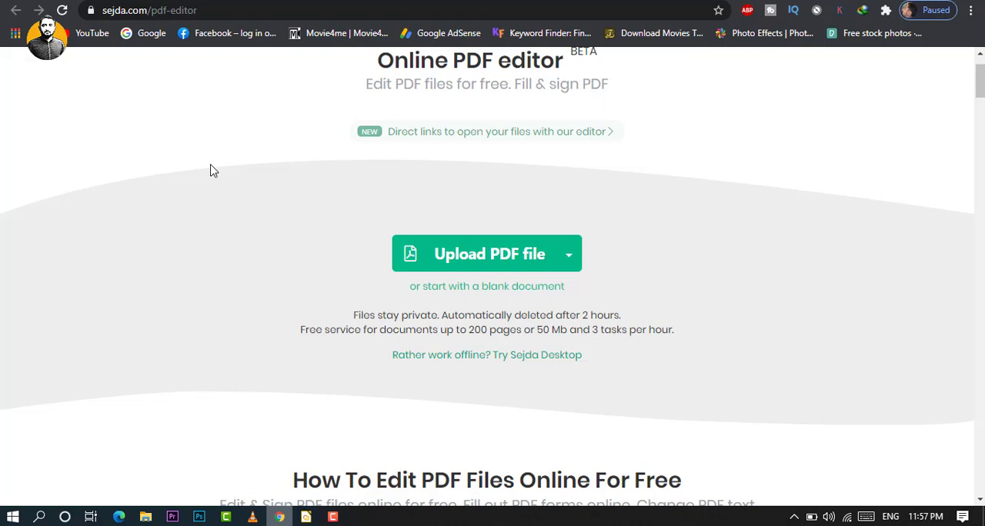
Upload the academic CV template PDF from the computer to the online PDF editor.
scroll(213, 170, "up", 1)
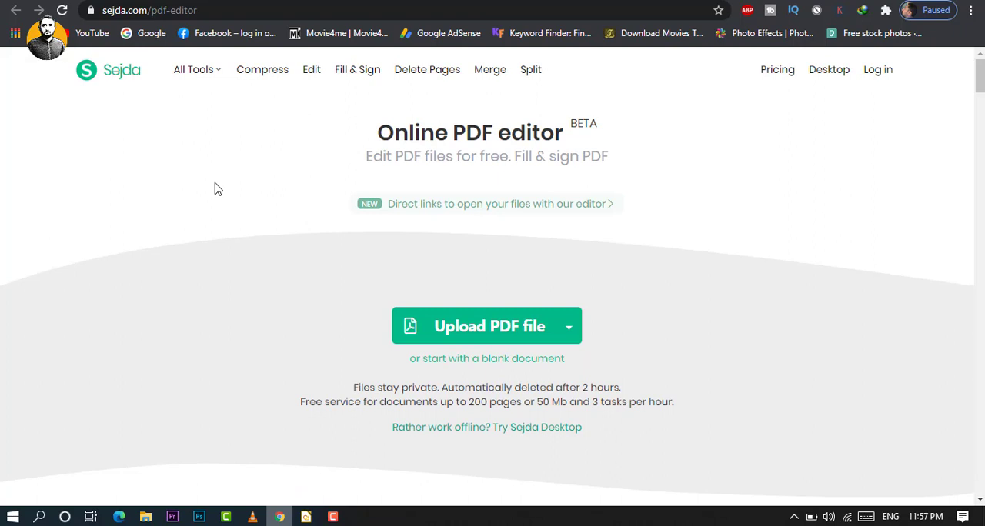
scroll(238, 223, "down", 1)
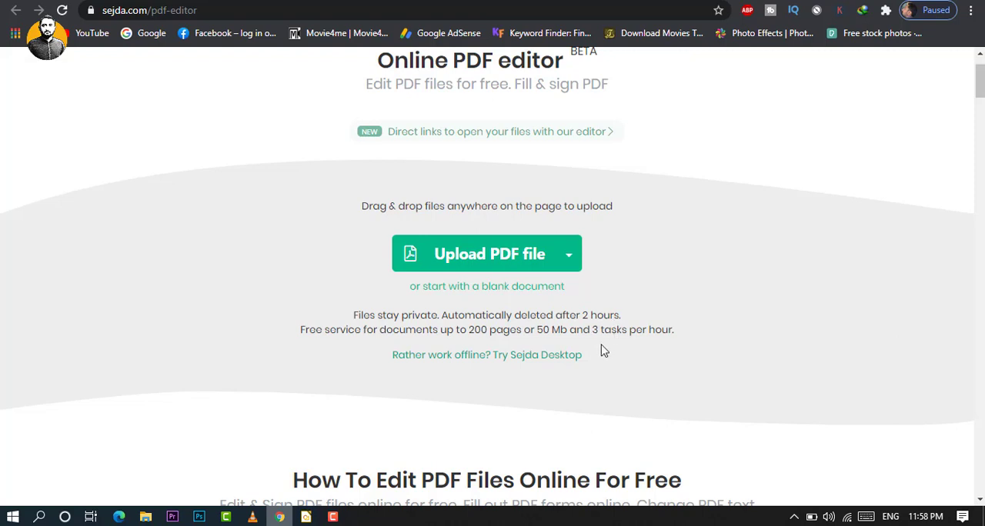
left_click(469, 270)
double_click(435, 189)
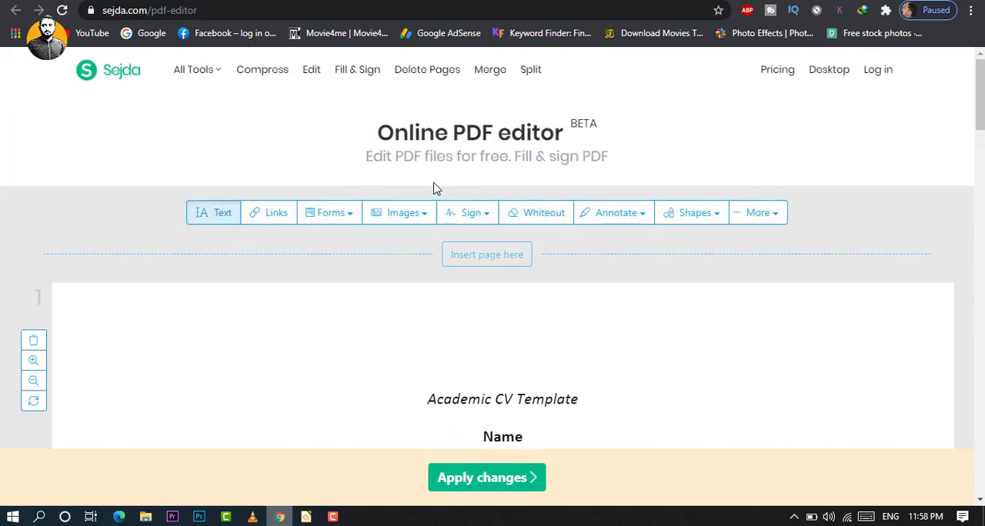
Replace the Name placeholder on page 1 with the person's full name, and accept replacing the original font with a similar one.
scroll(464, 224, "down", 3)
scroll(464, 225, "down", 10)
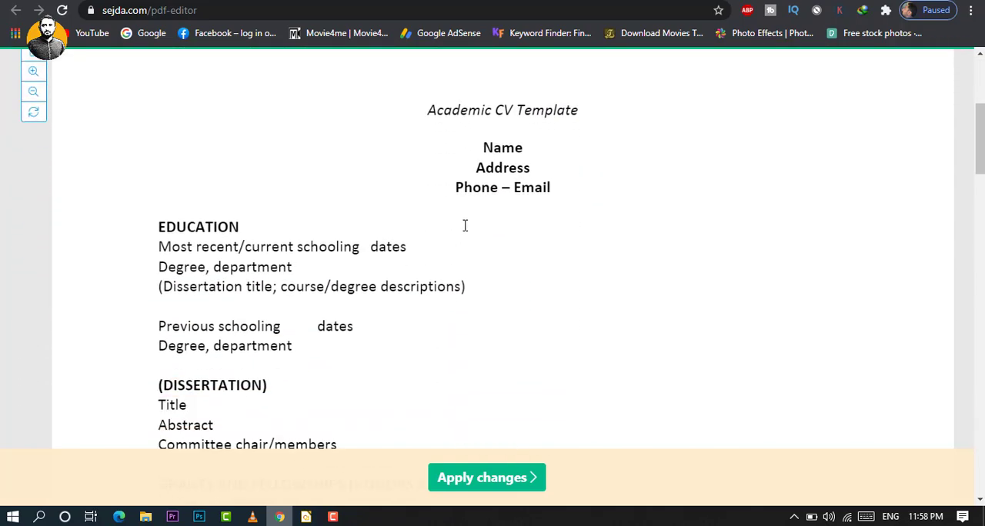
scroll(465, 227, "up", 15)
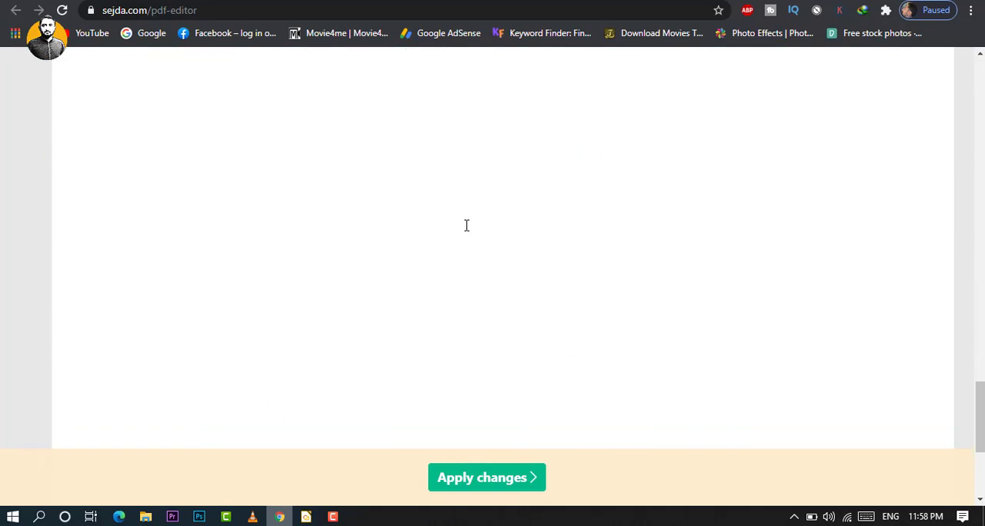
scroll(470, 229, "down", 2)
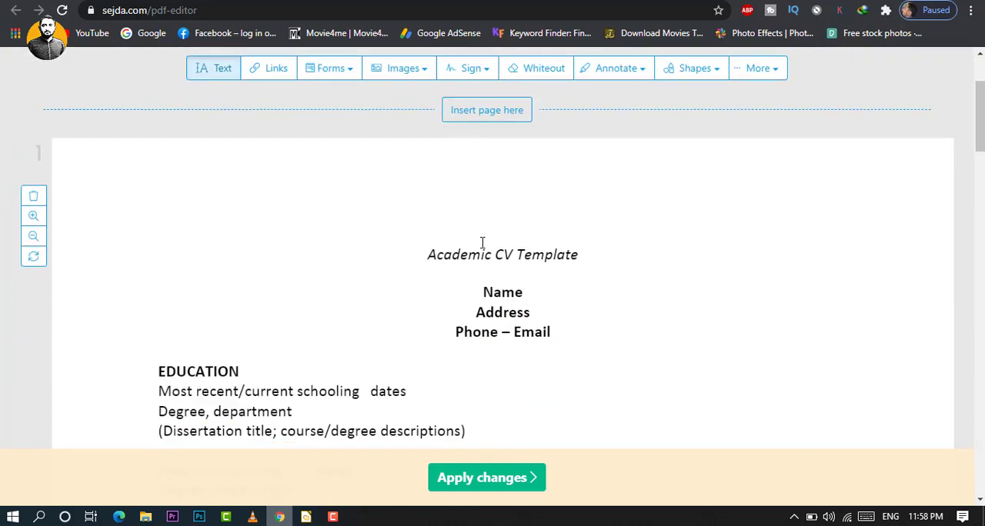
left_click(501, 294)
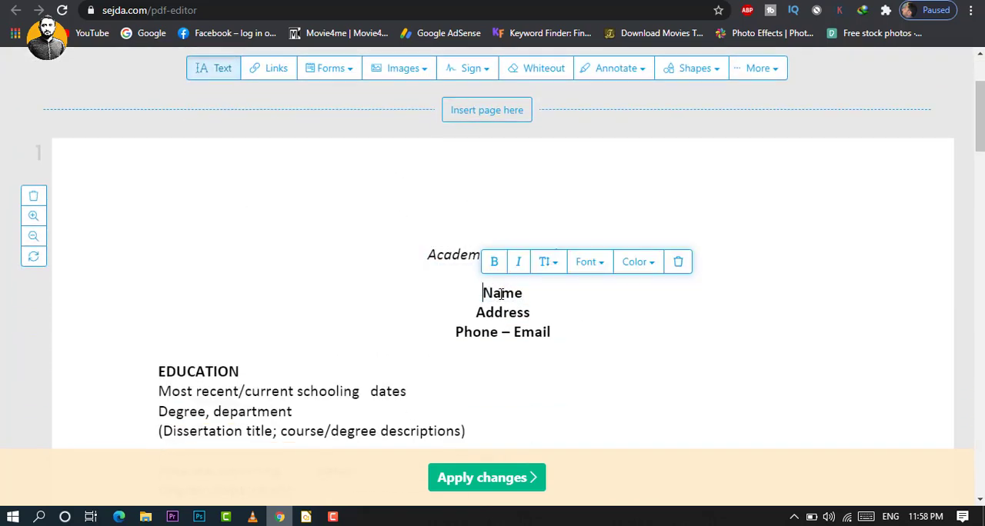
double_click(501, 294)
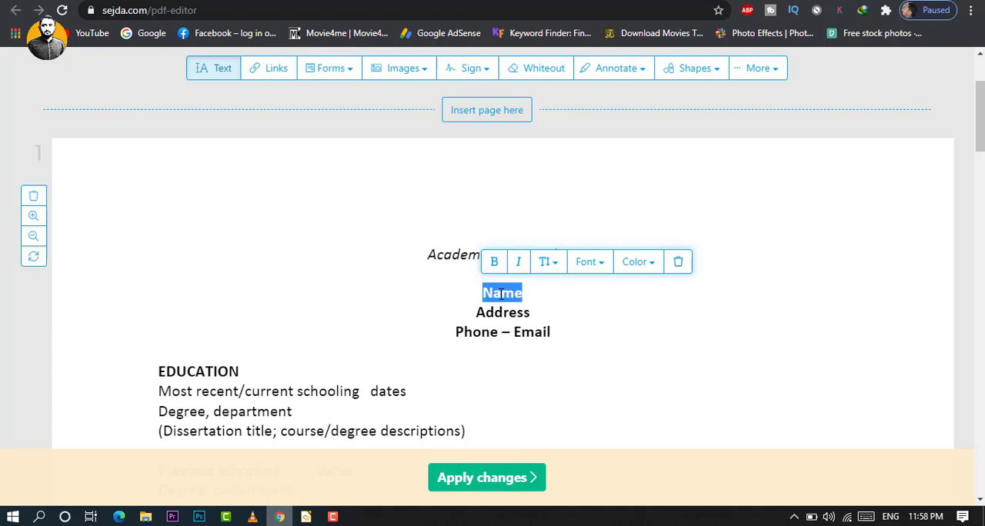
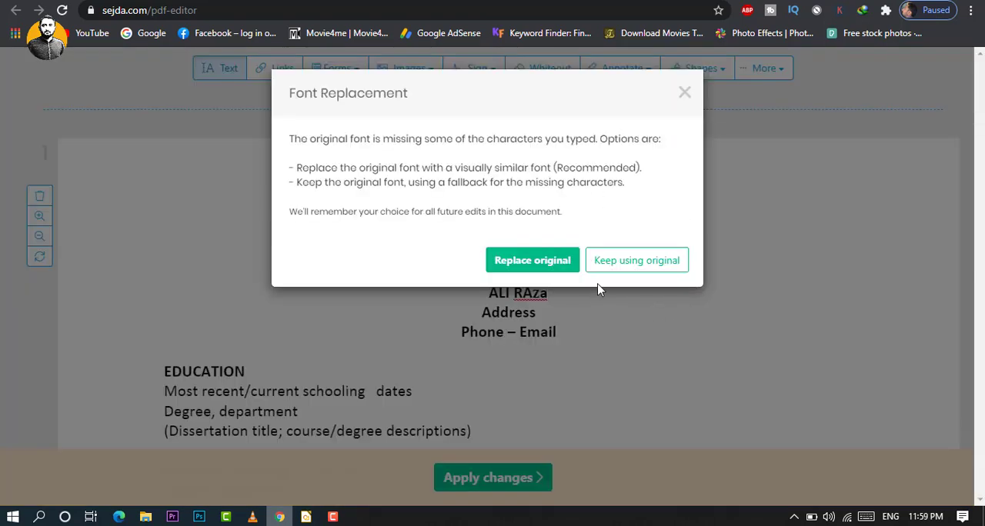
left_click(520, 263)
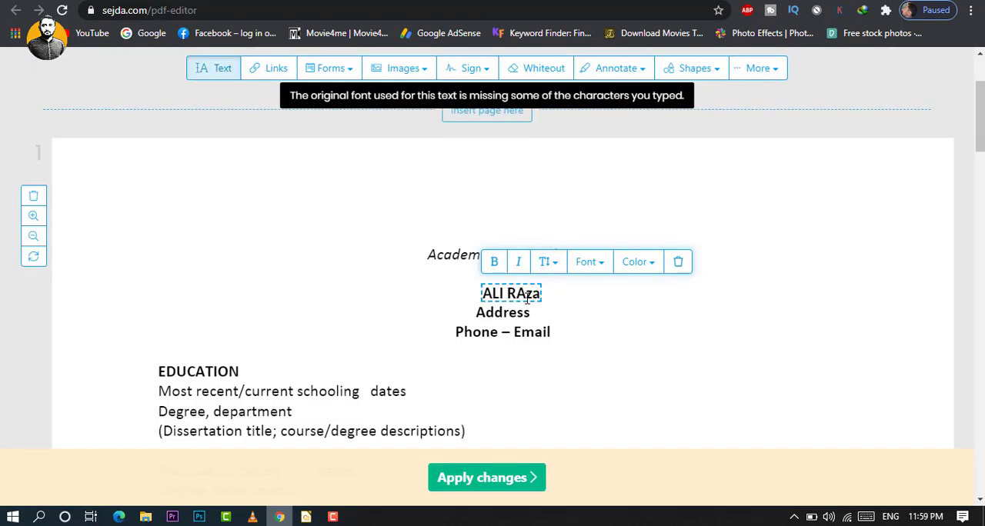
Add a text box beside the Address line and leave its "Type your text" placeholder.
left_click(582, 318)
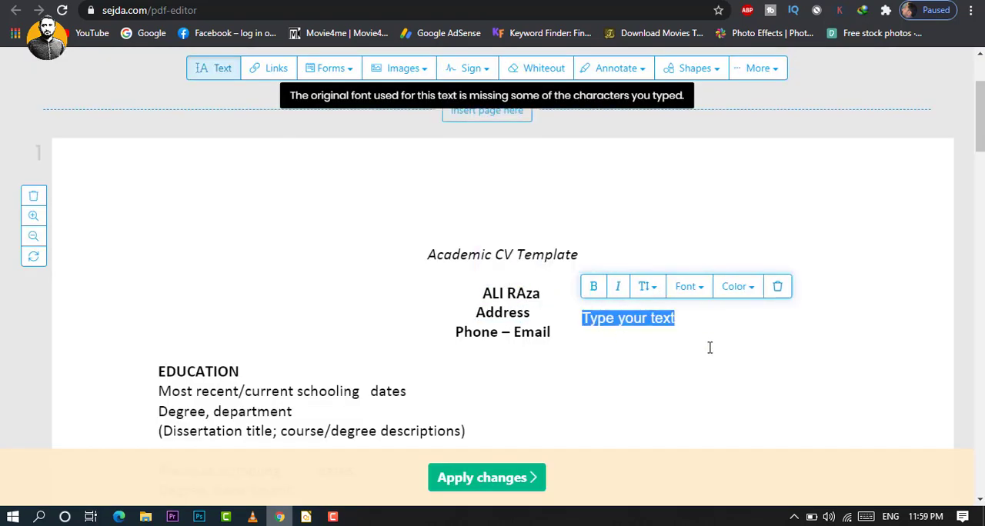
scroll(708, 341, "up", 2)
scroll(420, 255, "down", 1)
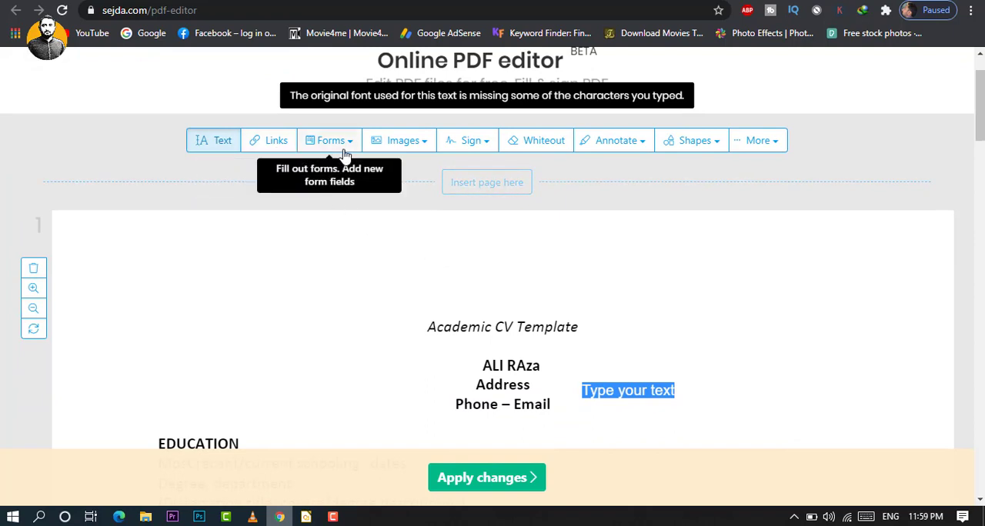
Insert the DRAFT stamp image on page 1, in the blank area beside the Previous schooling and Dissertation sections.
left_click(423, 149)
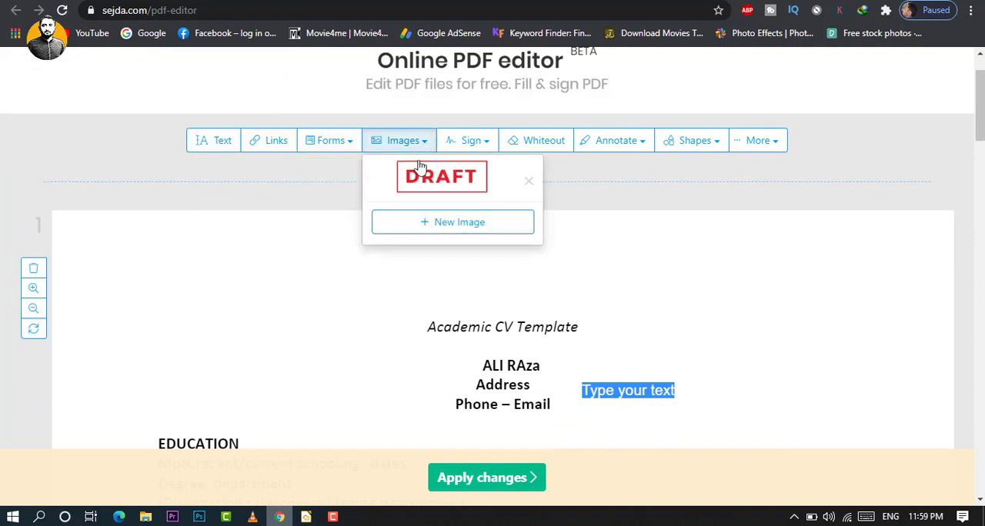
left_click(452, 192)
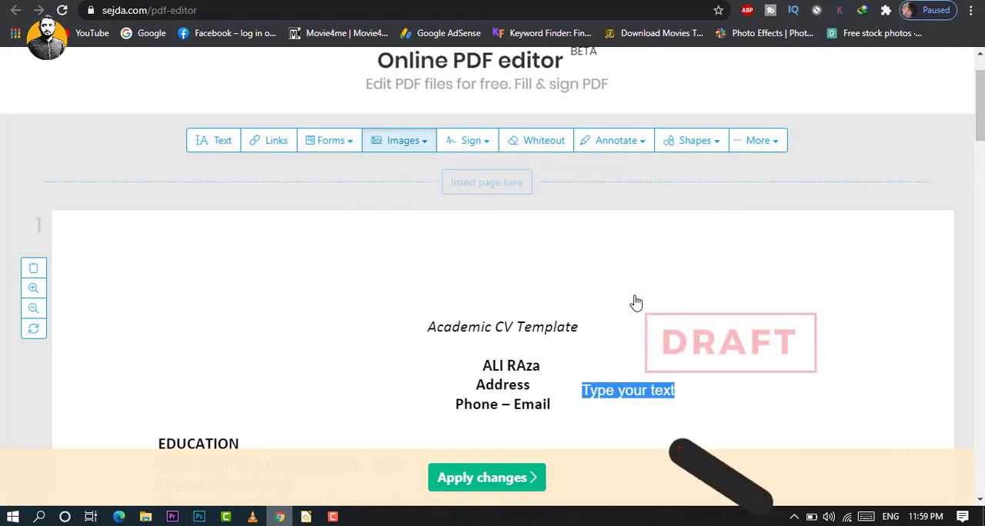
scroll(642, 302, "down", 3)
left_click(446, 331)
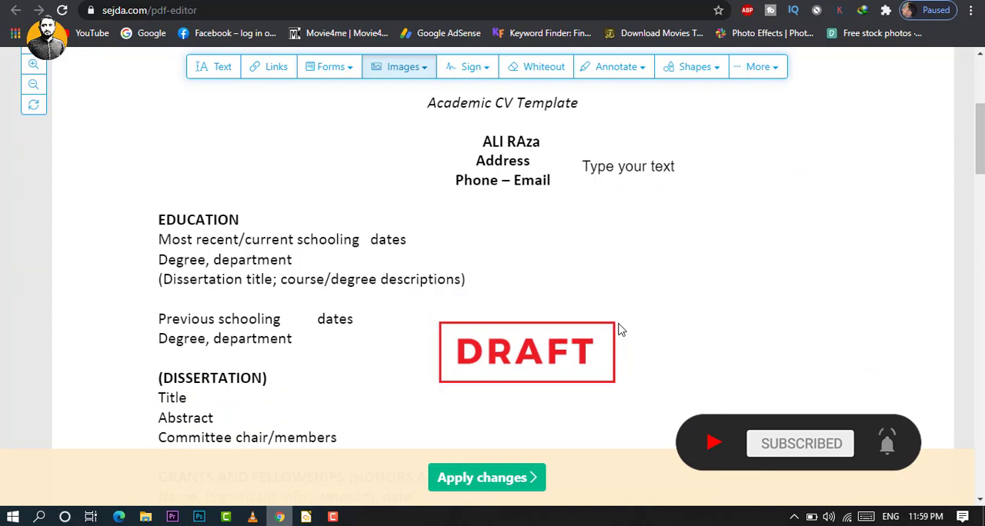
mouse_move(616, 319)
Place the saved sample signature in the blank area below the last work experience entry on page 1 and shrink it.
scroll(608, 308, "up", 2)
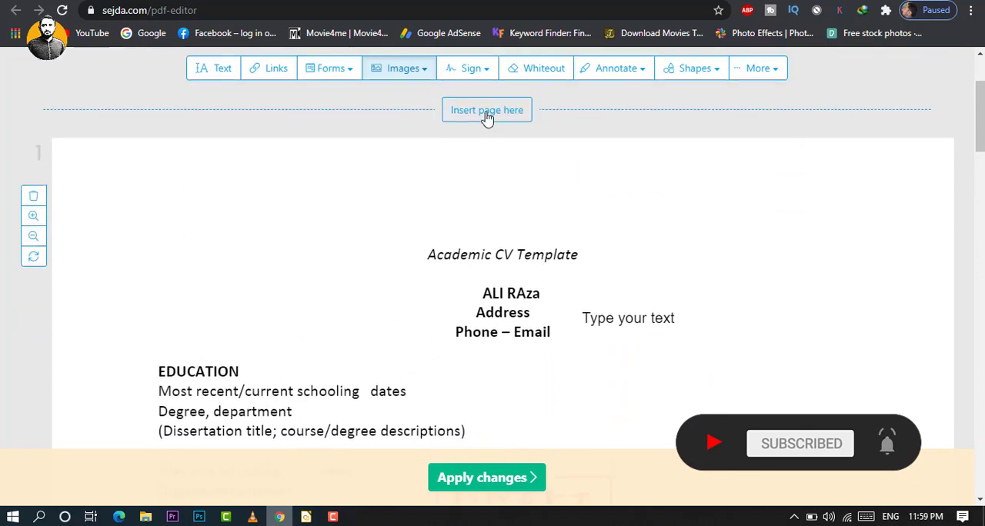
left_click(476, 70)
left_click(538, 108)
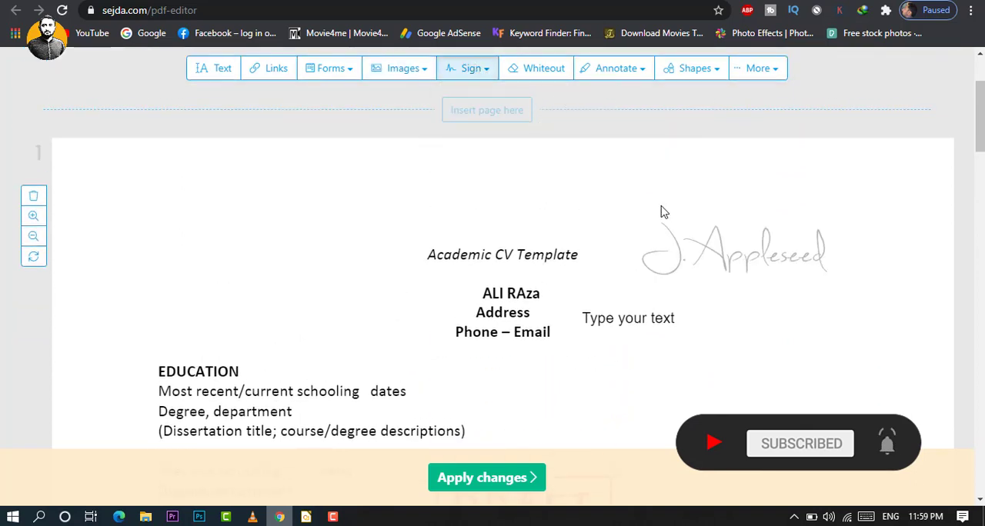
scroll(589, 307, "down", 10)
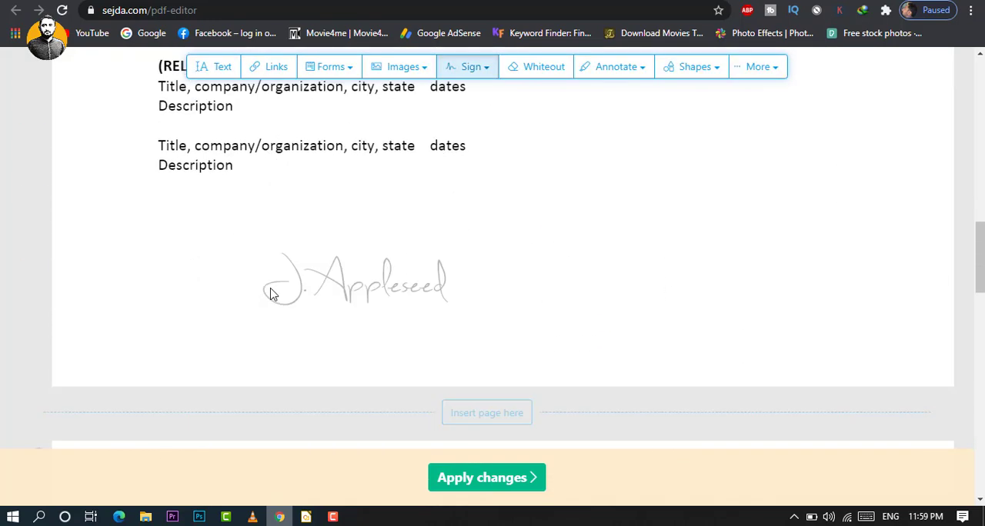
left_click(212, 253)
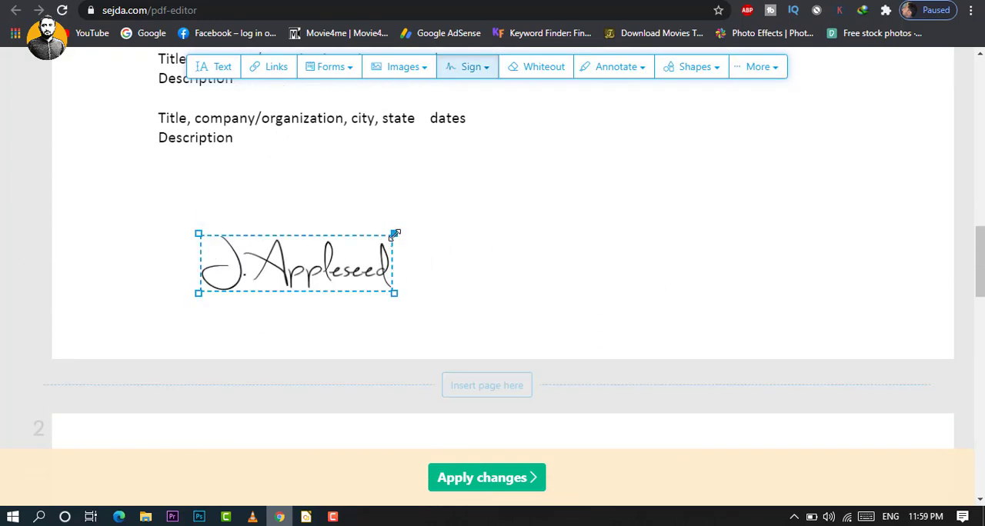
left_click_drag(395, 234, 313, 256)
scroll(611, 255, "up", 8)
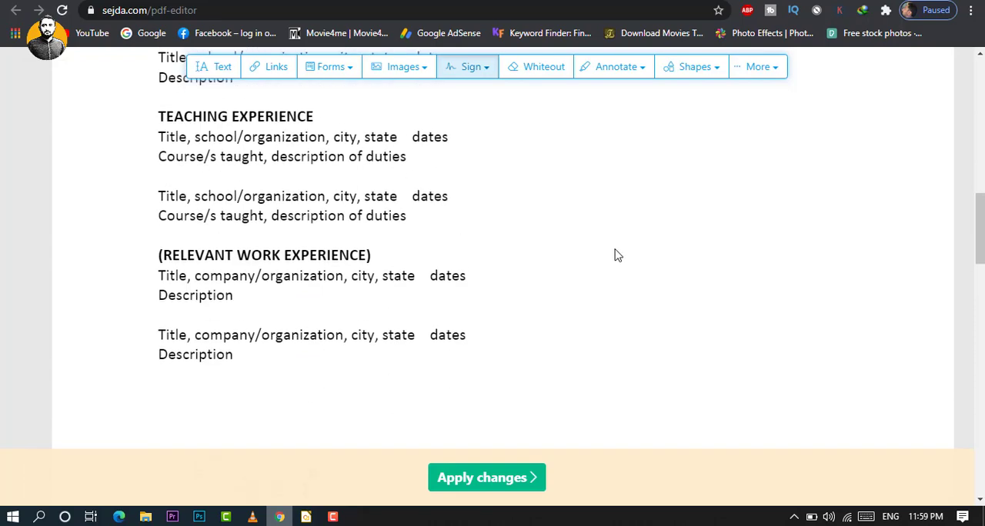
scroll(615, 254, "up", 4)
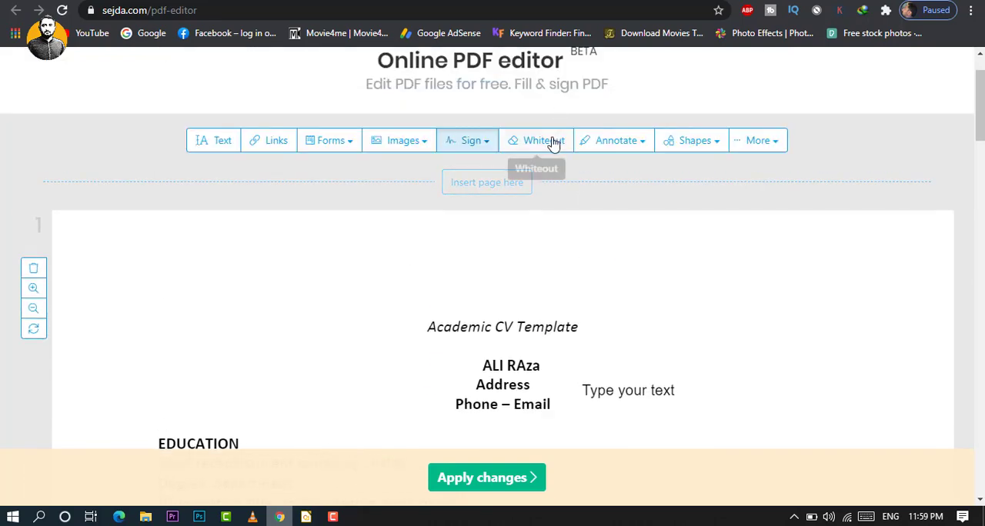
left_click(714, 147)
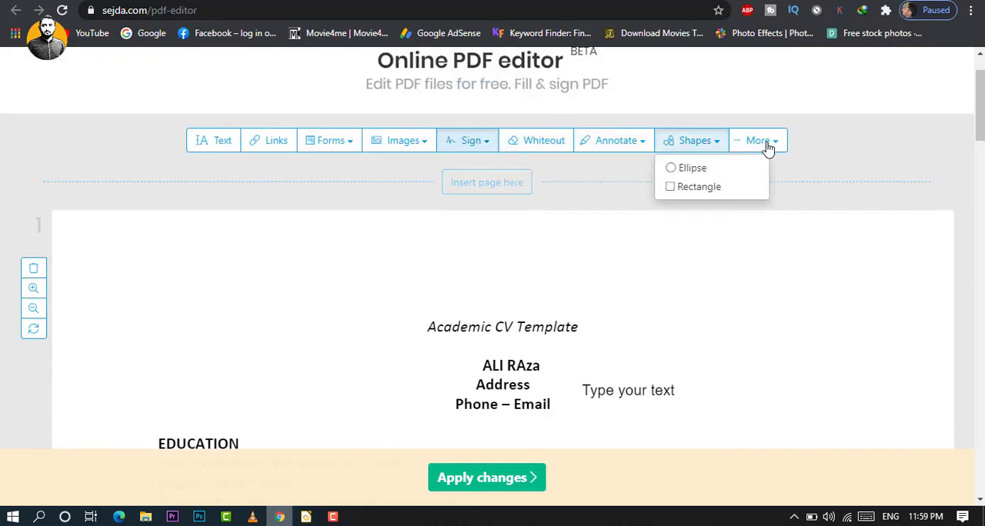
left_click(770, 146)
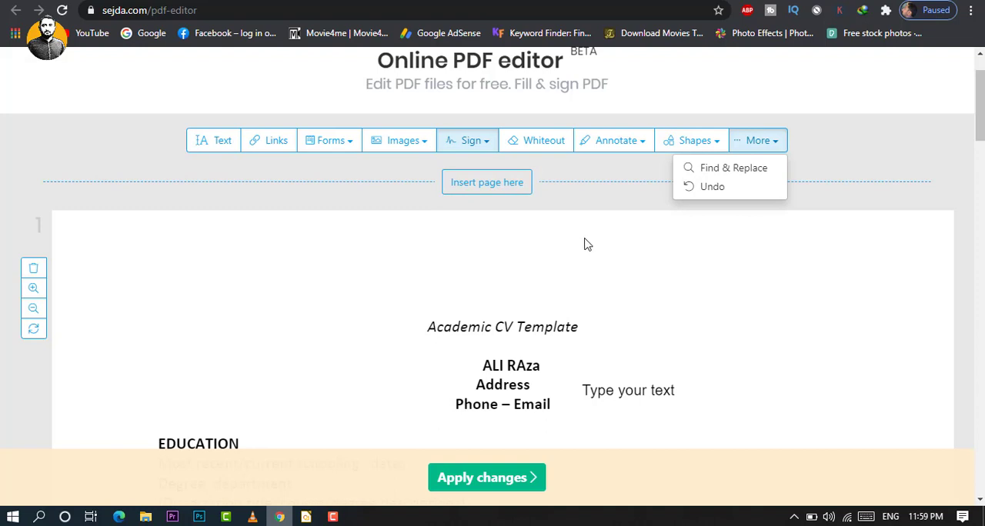
Apply the changes to the PDF, keeping the unused "Type your text" edit.
scroll(585, 245, "down", 3)
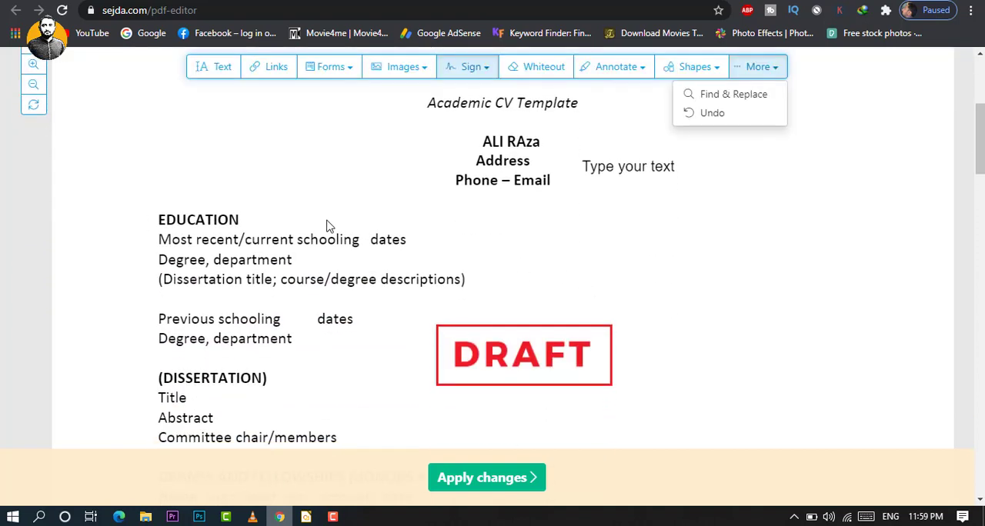
left_click(475, 489)
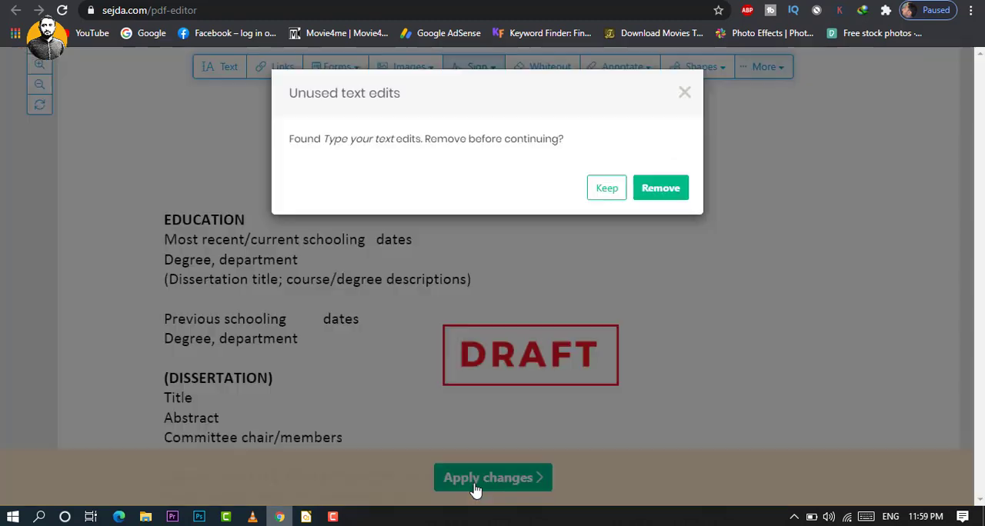
left_click(596, 188)
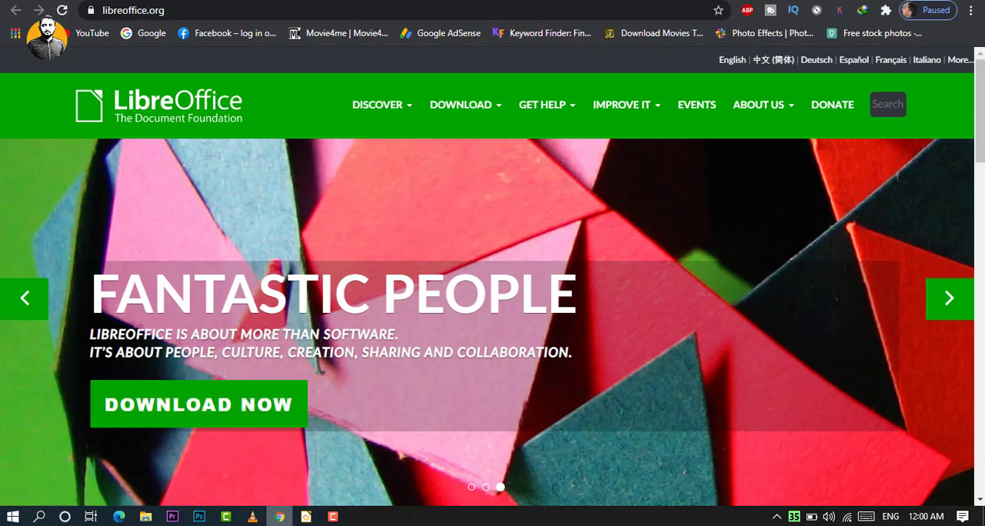
Switch to LibreOffice Draw and open the academic CV PDF for editing.
left_click(926, 1)
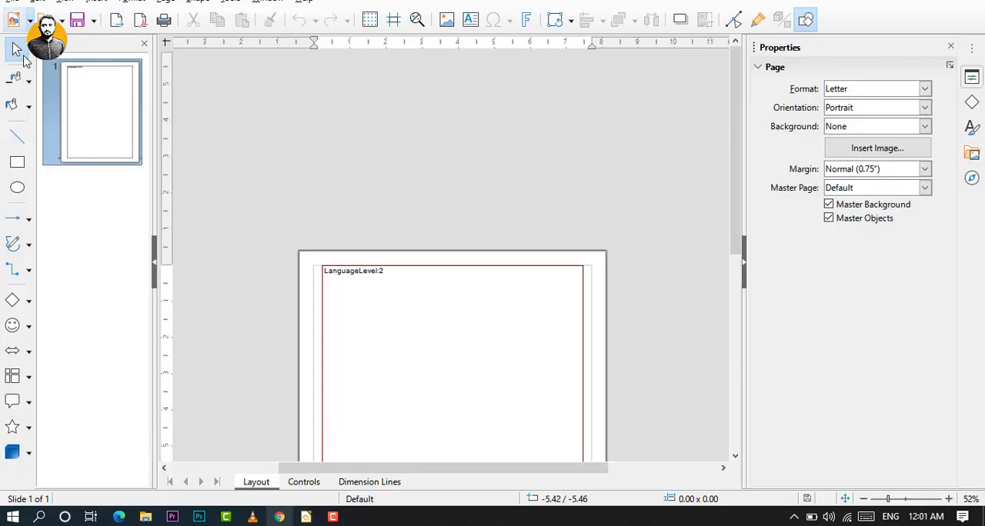
left_click(12, 1)
left_click(46, 33)
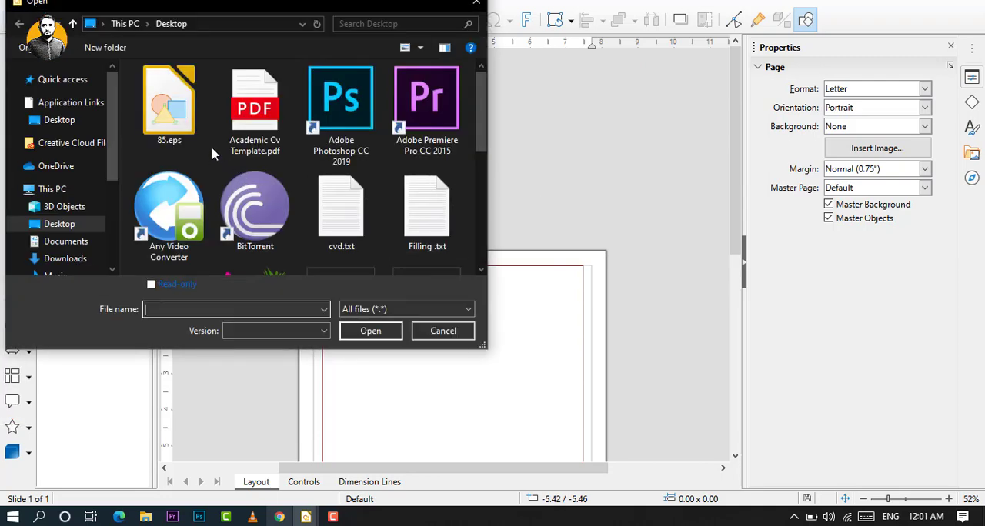
left_click(258, 134)
double_click(258, 134)
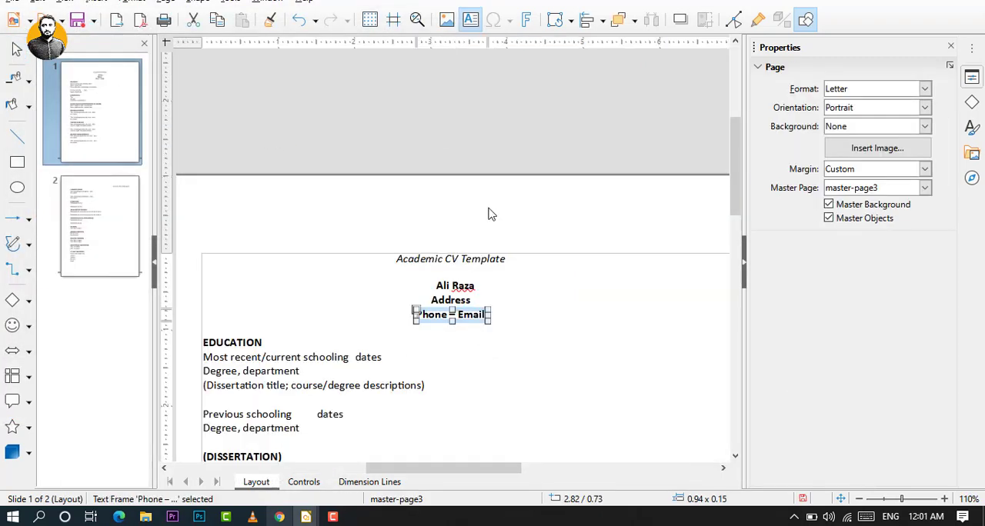
Replace the Address placeholder below the name on page 1 with "Lahore".
scroll(561, 279, "down", 10)
scroll(558, 278, "down", 1)
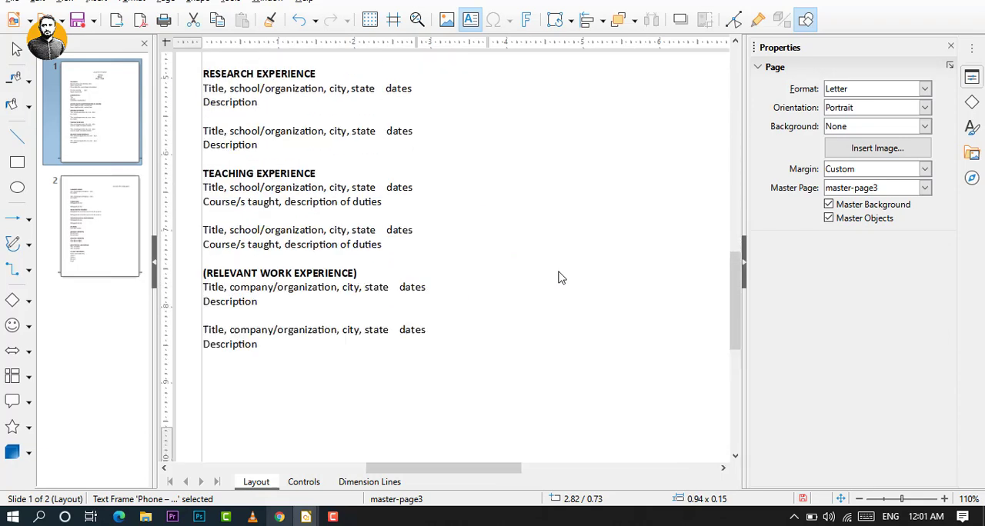
scroll(557, 277, "up", 10)
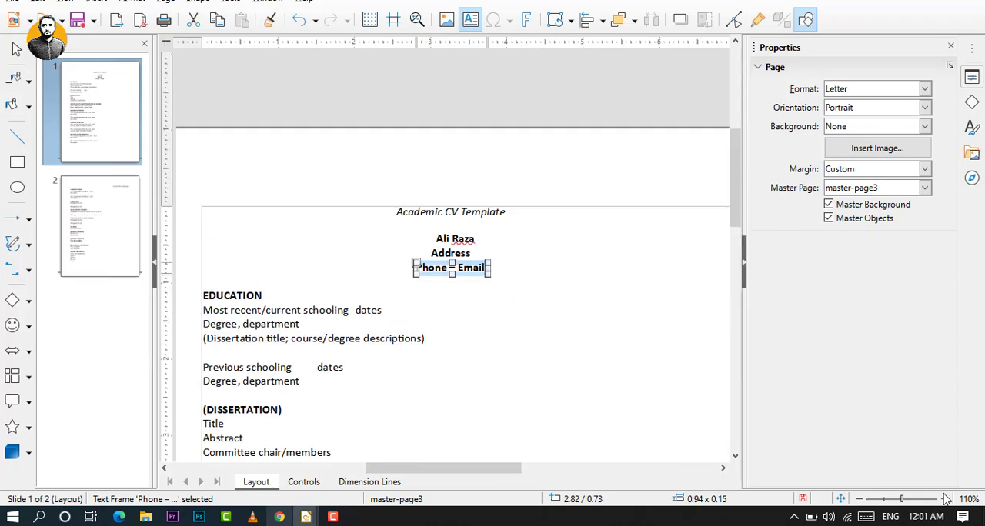
left_click(945, 499)
left_click(945, 499)
left_click(945, 500)
left_click(945, 499)
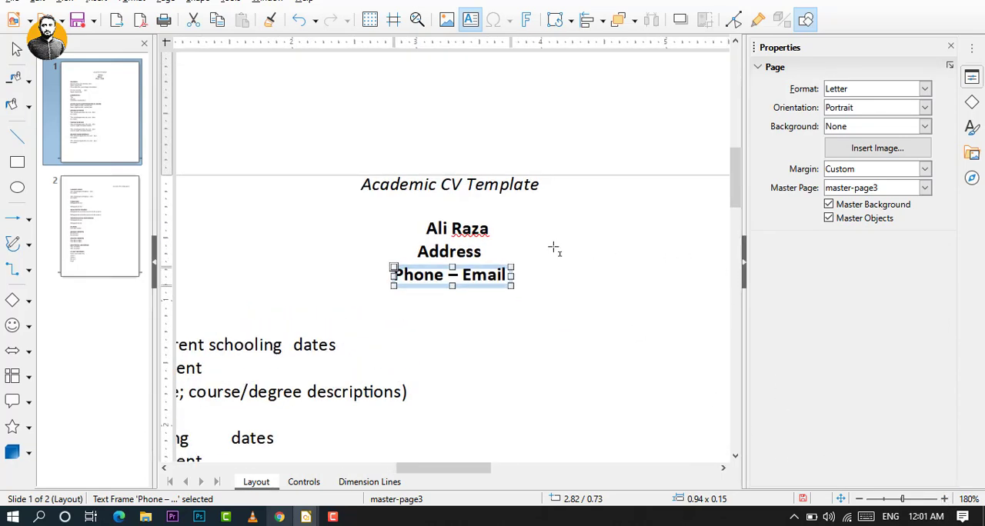
left_click(457, 253)
double_click(457, 253)
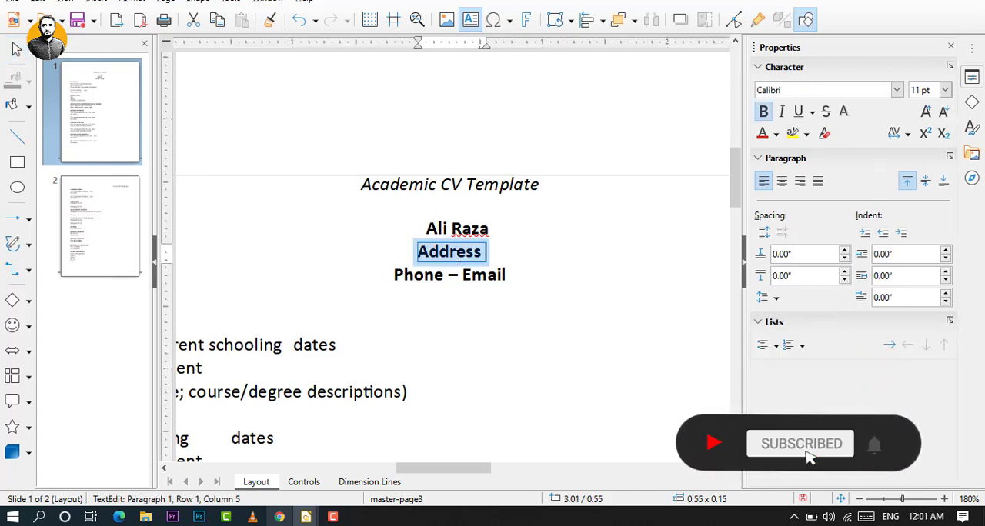
type("kjashdua")
key("BackSpace")
key("BackSpace")
key("BackSpace")
key("BackSpace")
key("BackSpace")
key("BackSpace")
key("BackSpace")
key("BackSpace")
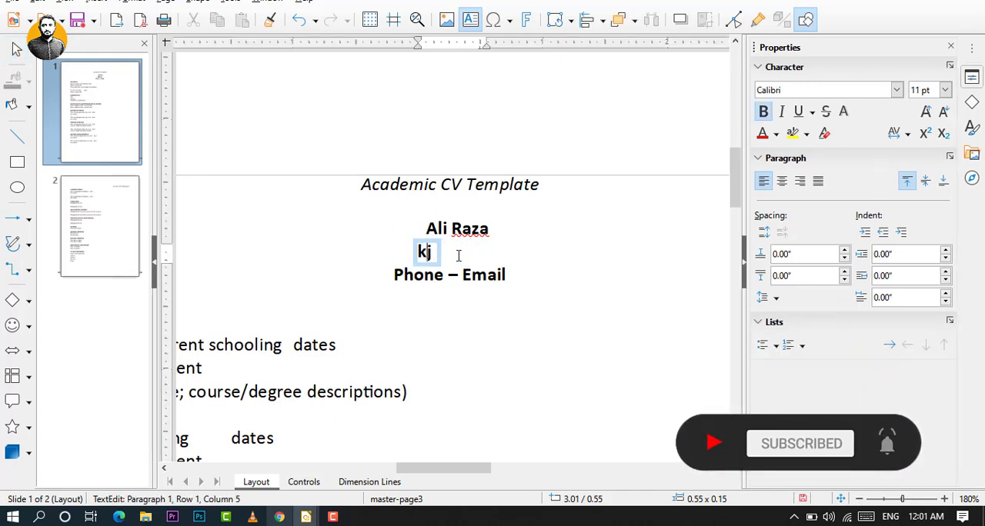
type("Lahore")
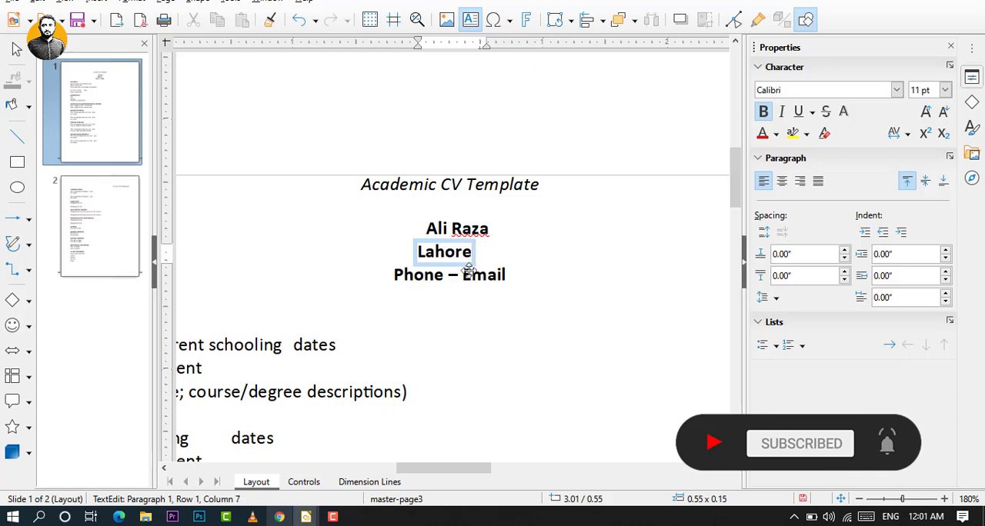
scroll(473, 308, "down", 10)
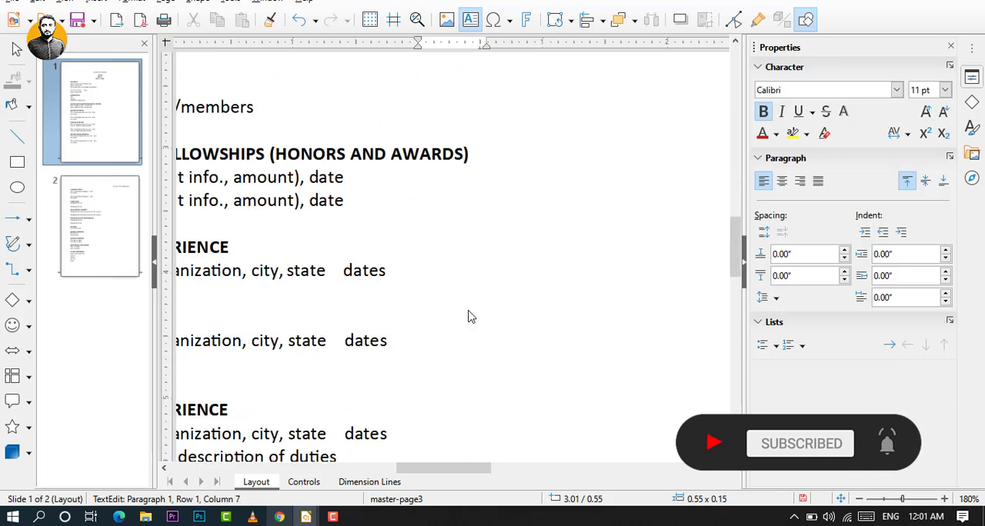
left_click_drag(452, 468, 363, 468)
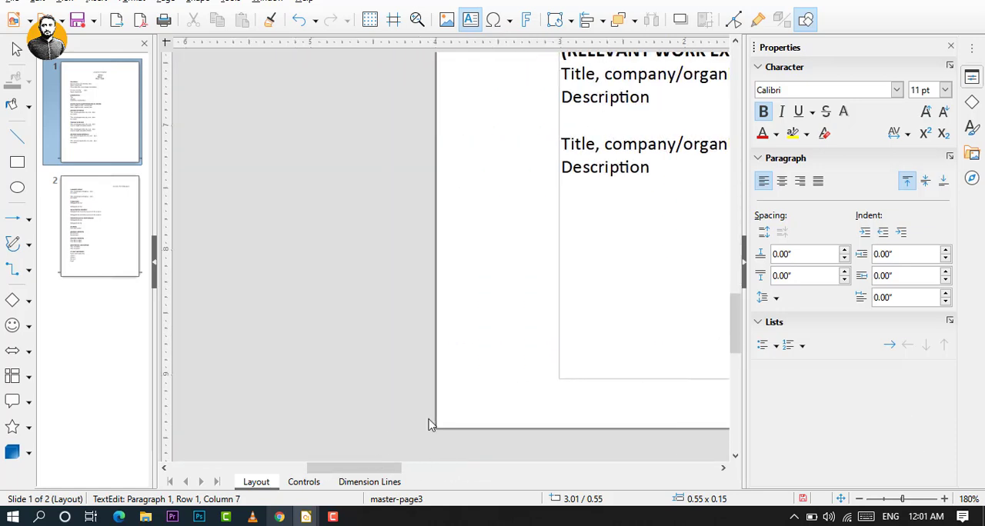
scroll(527, 369, "up", 4)
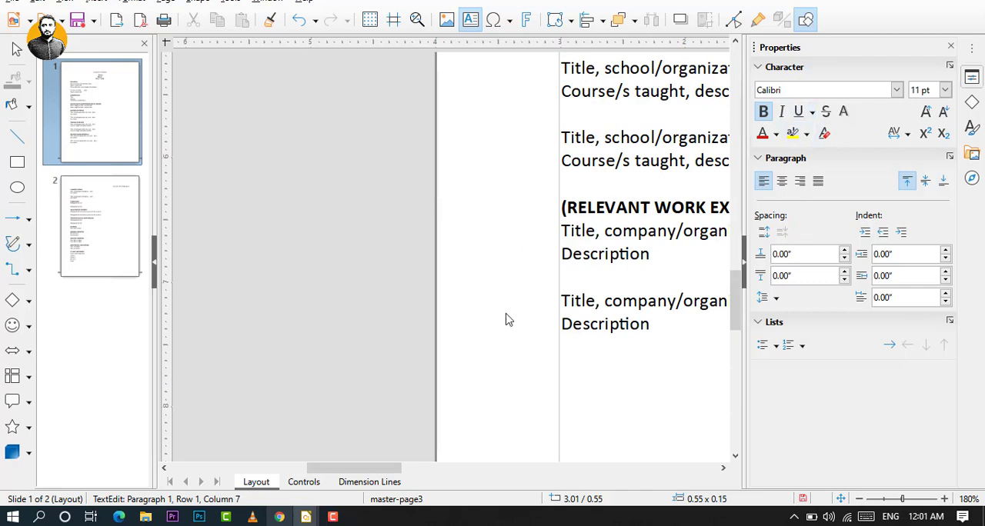
left_click_drag(383, 469, 451, 471)
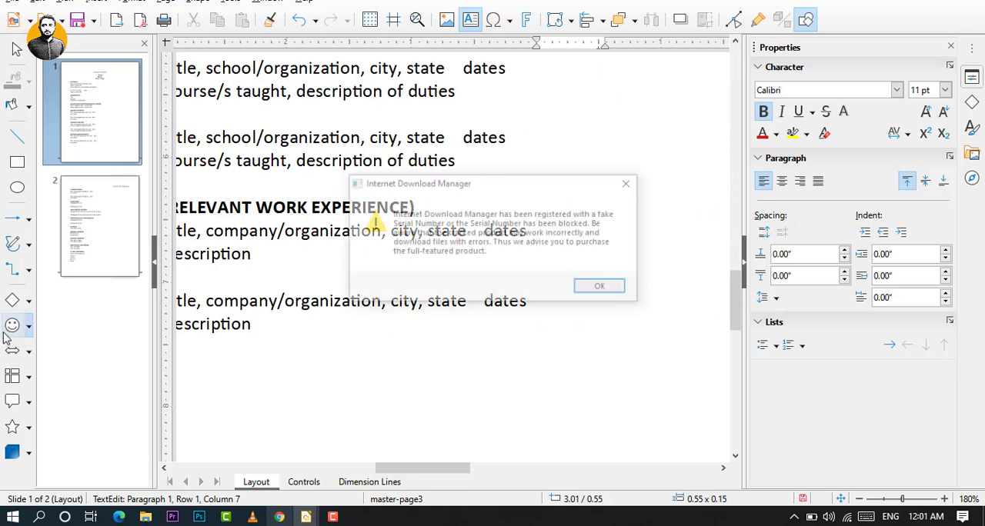
Dismiss the Internet Download Manager serial number warning and its registration form without filling anything in.
left_click(629, 182)
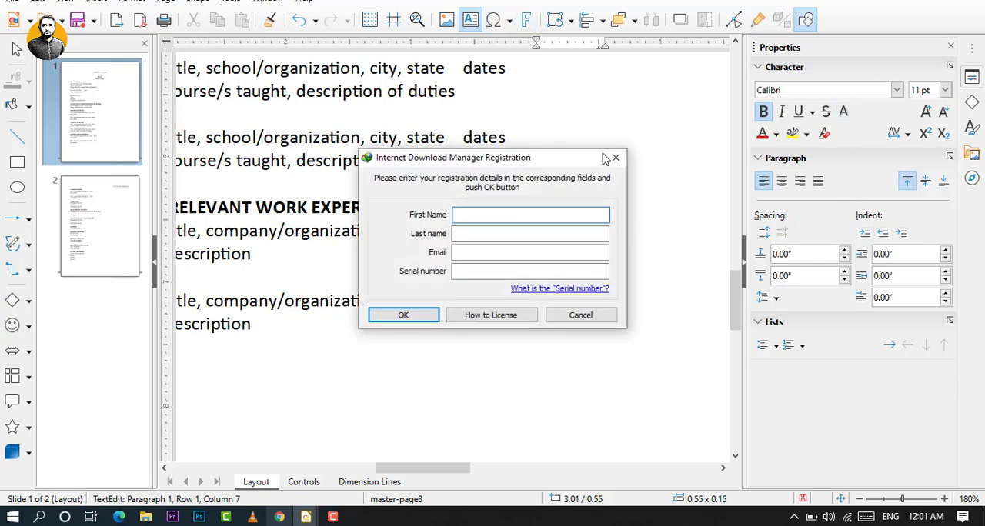
left_click(614, 159)
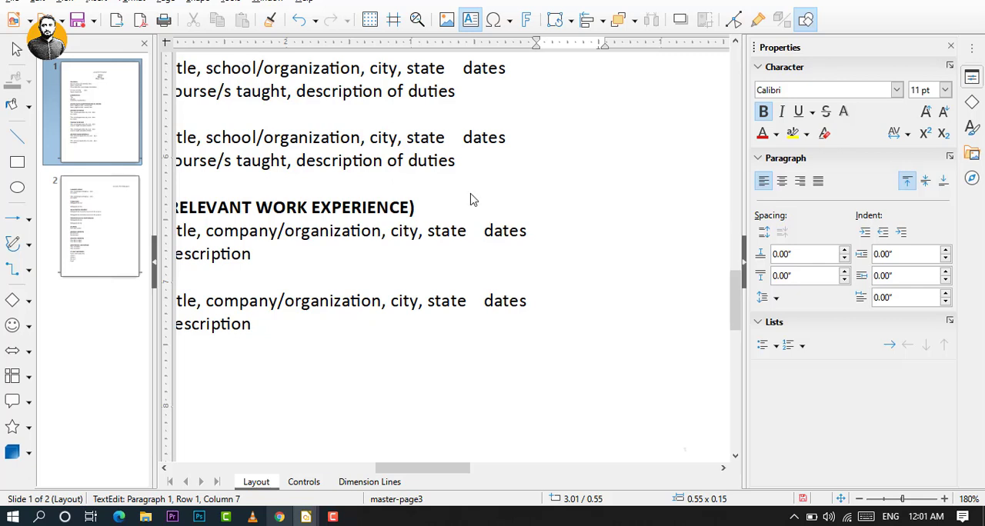
Start exporting the edited academic CV as a PDF.
scroll(473, 200, "up", 3)
left_click(17, 3)
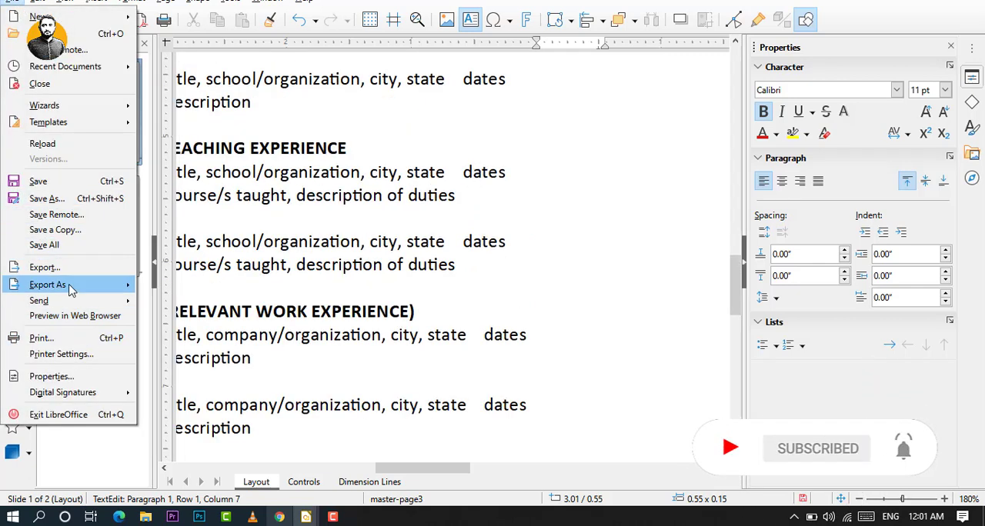
mouse_move(97, 286)
left_click(191, 281)
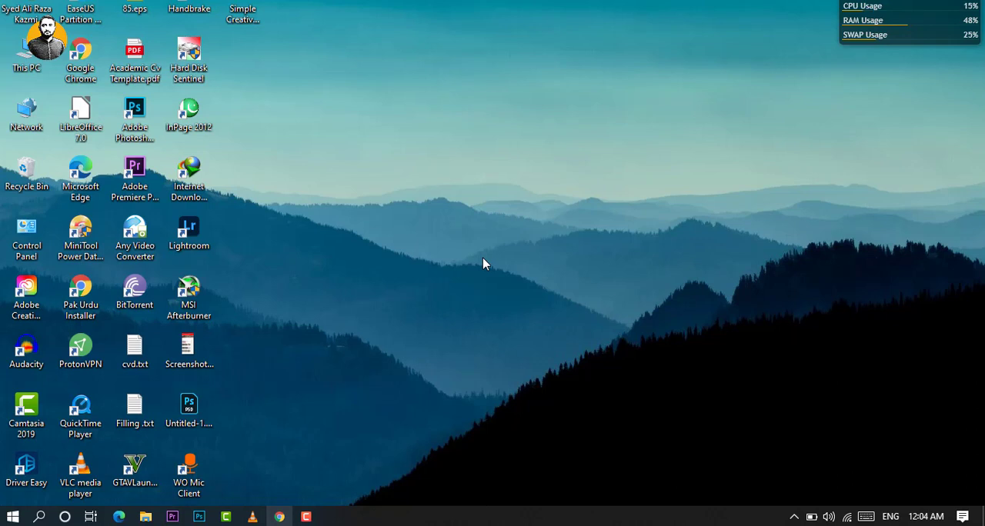
Open the desktop file "Simple Creative Mind" in Microsoft Word for editing.
right_click(248, 7)
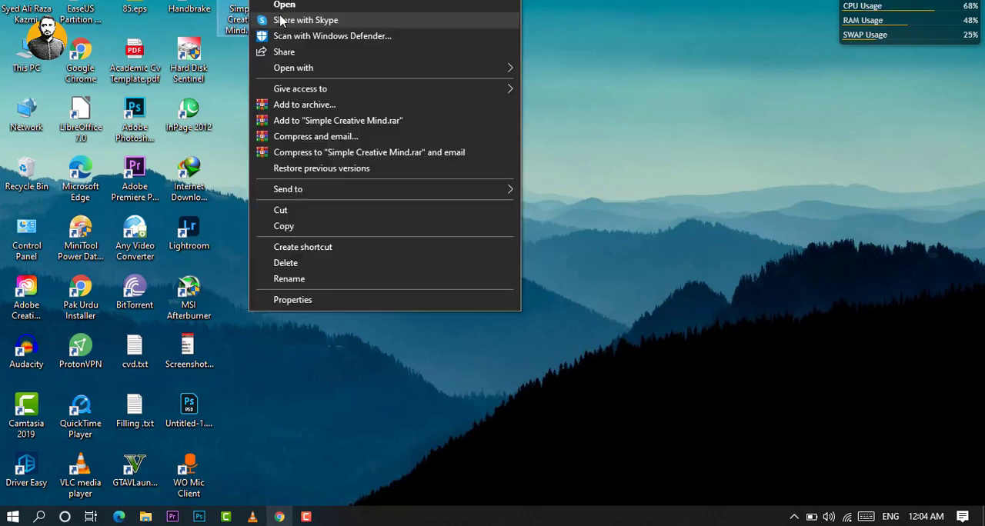
mouse_move(496, 71)
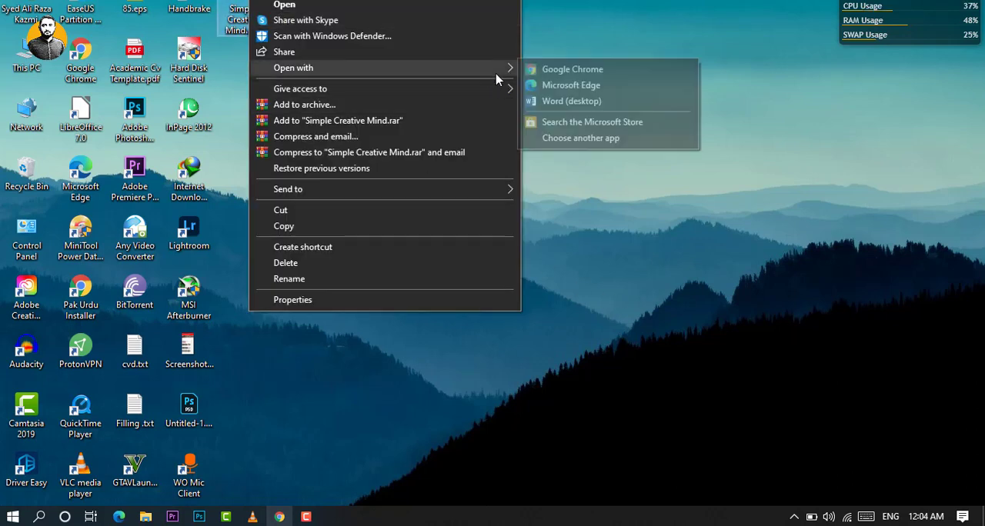
left_click(582, 106)
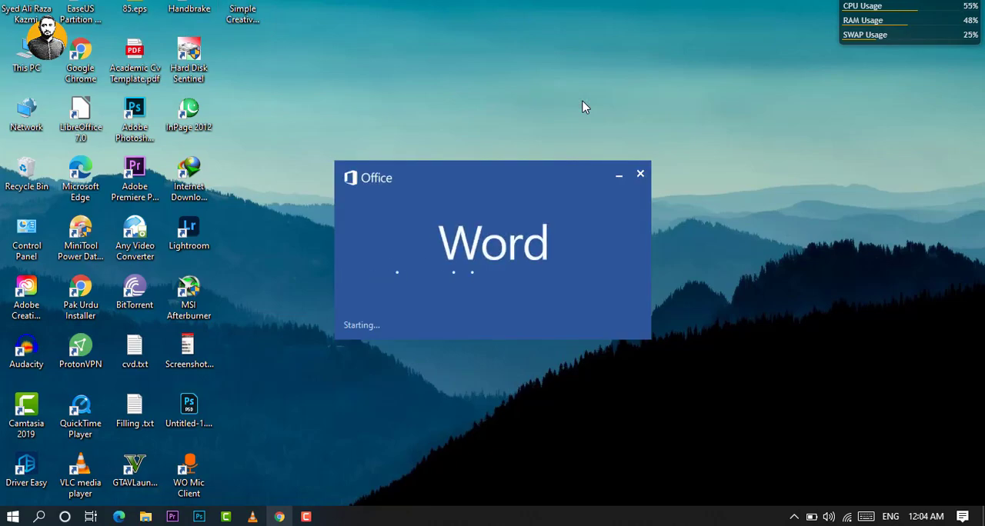